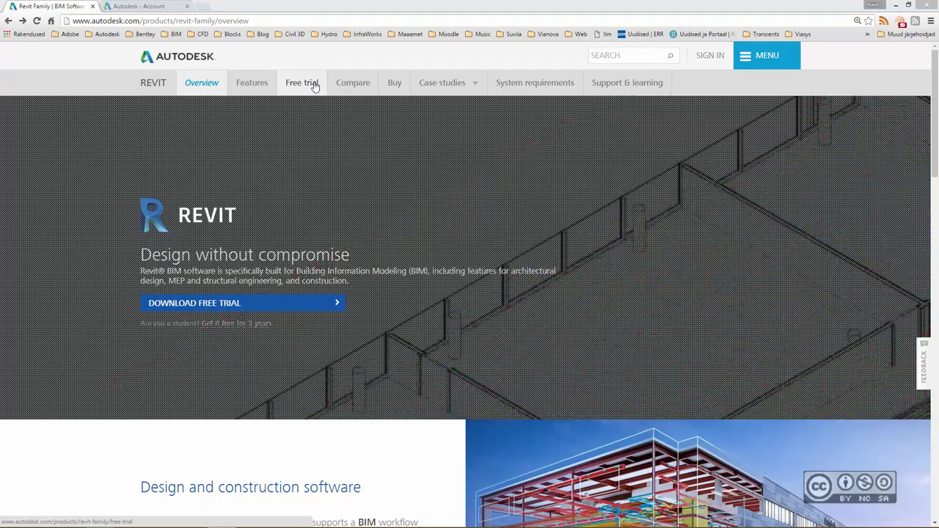
# View Revit's free trial page, then switch to the Autodesk Account All Products & Services list
pyautogui.click(307, 84)
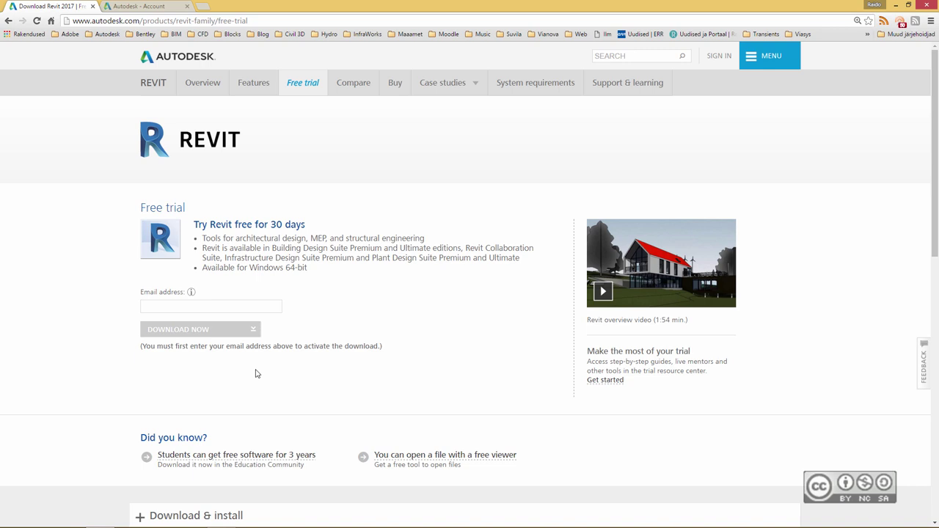
pyautogui.click(134, 7)
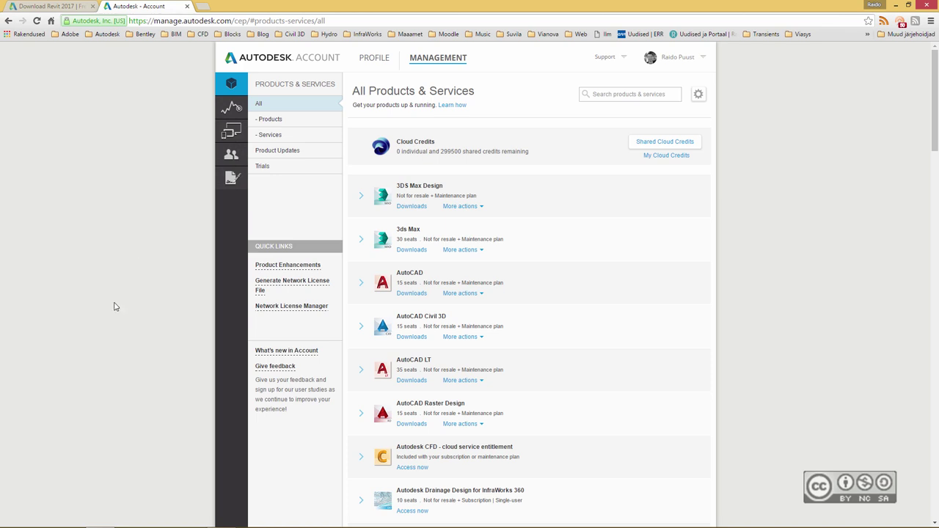
# Bring up Revit's download options, set to 2017, Win 64, English
pyautogui.scroll(-1, 121, 326)
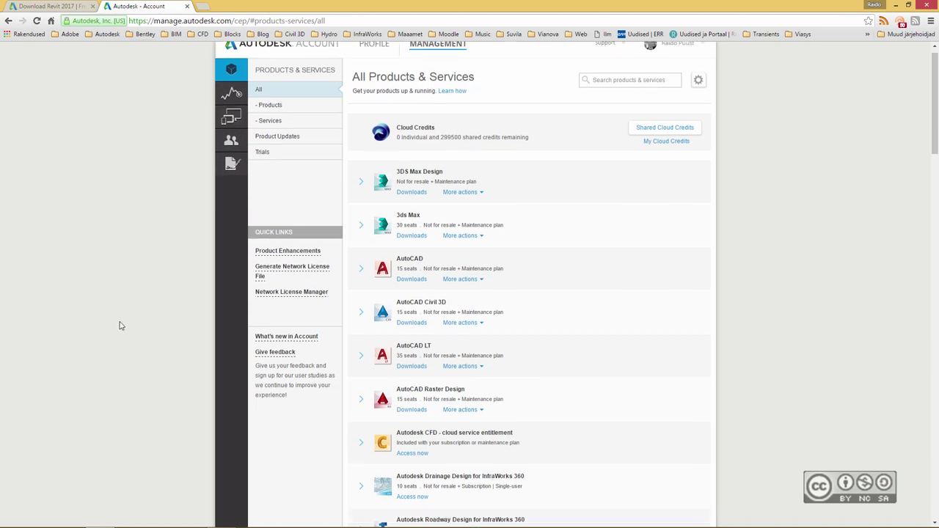
pyautogui.scroll(-15, 121, 325)
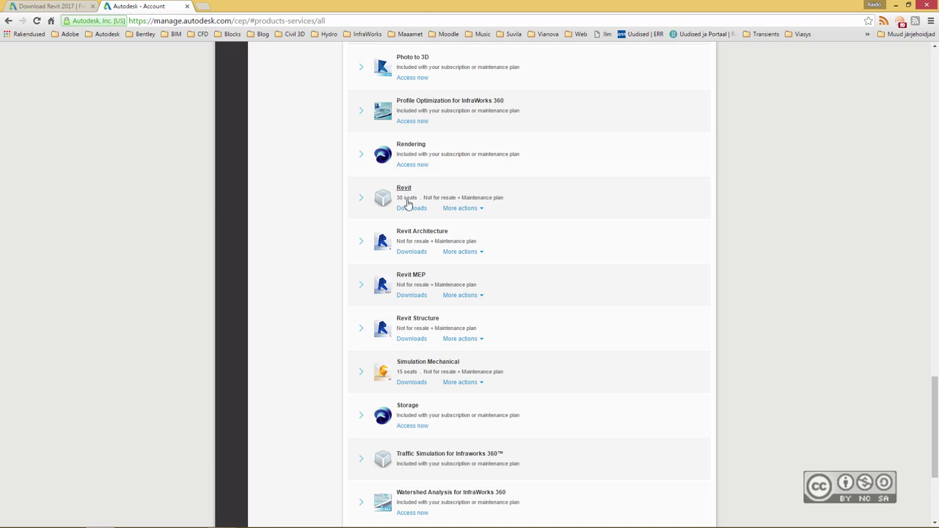
pyautogui.click(409, 206)
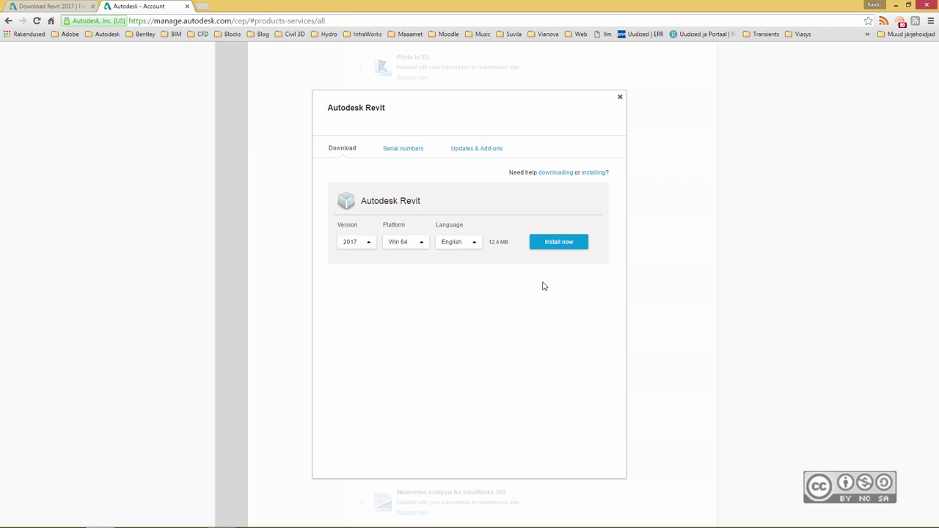
# Accept the license, save the Revit 2017 web installer to the Revit2017 folder, and run it
pyautogui.click(556, 246)
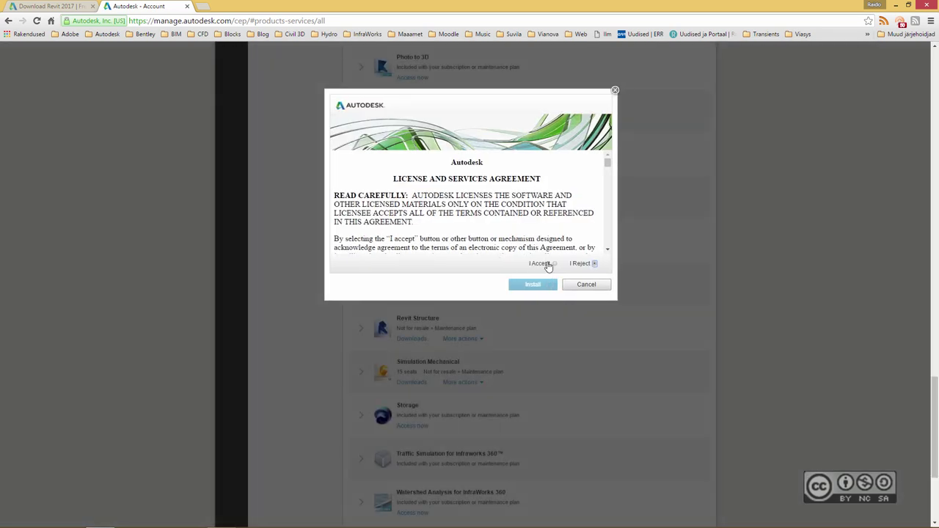
pyautogui.click(552, 264)
pyautogui.click(533, 285)
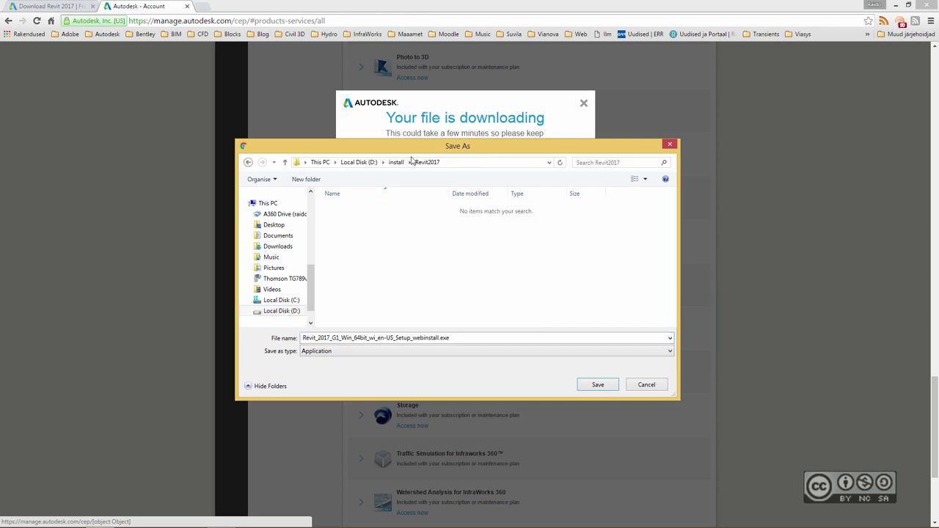
pyautogui.click(598, 385)
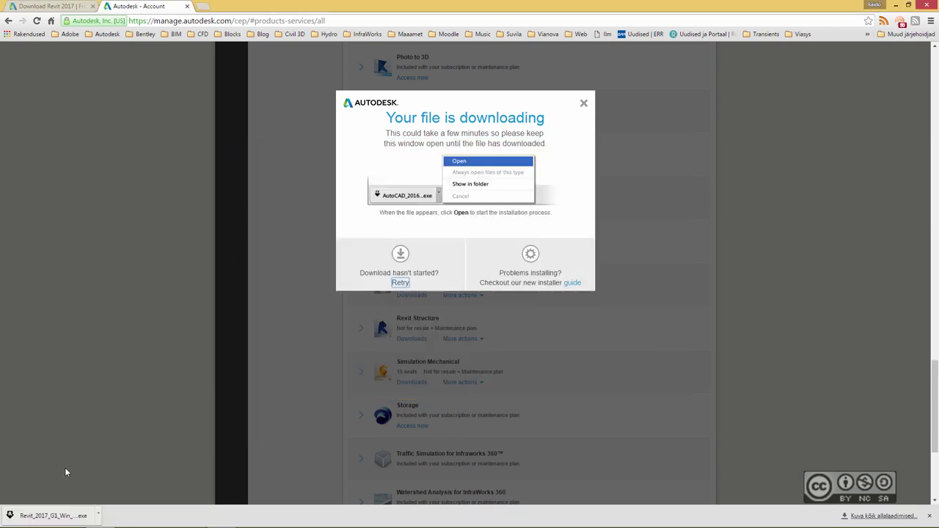
pyautogui.click(51, 516)
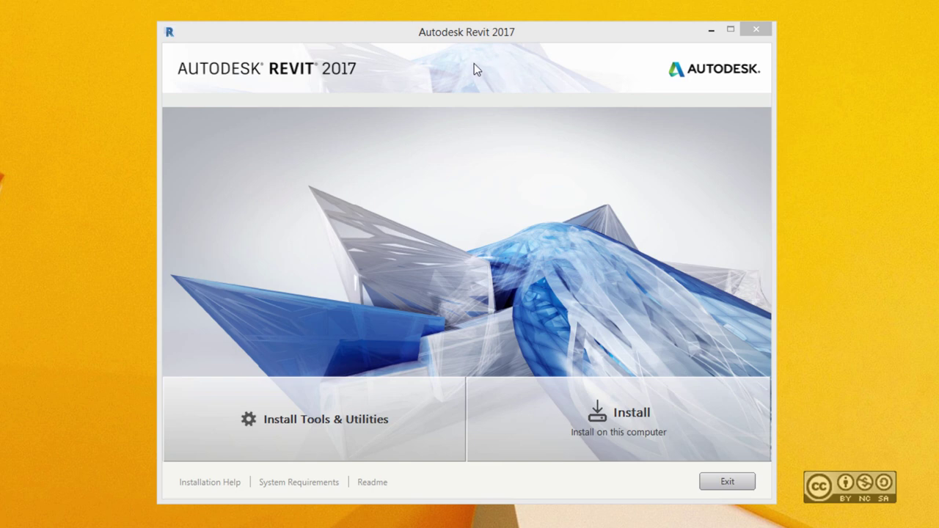
# Bring the started Revit 2017 installer window to the front
pyautogui.click(492, 398)
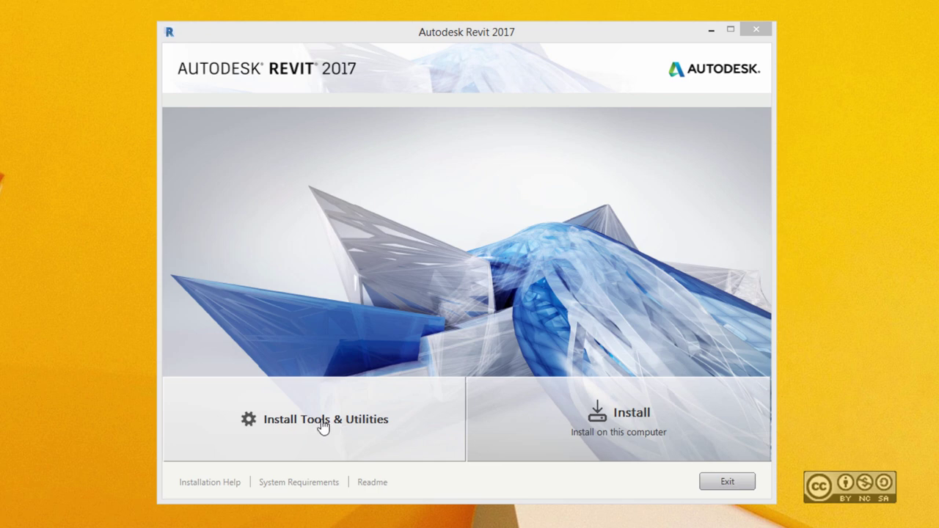
pyautogui.click(316, 427)
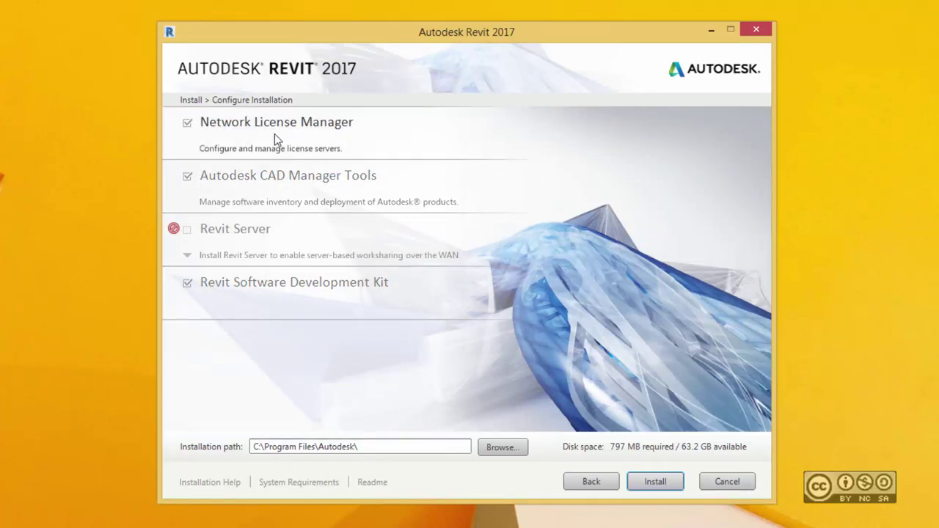
pyautogui.click(327, 126)
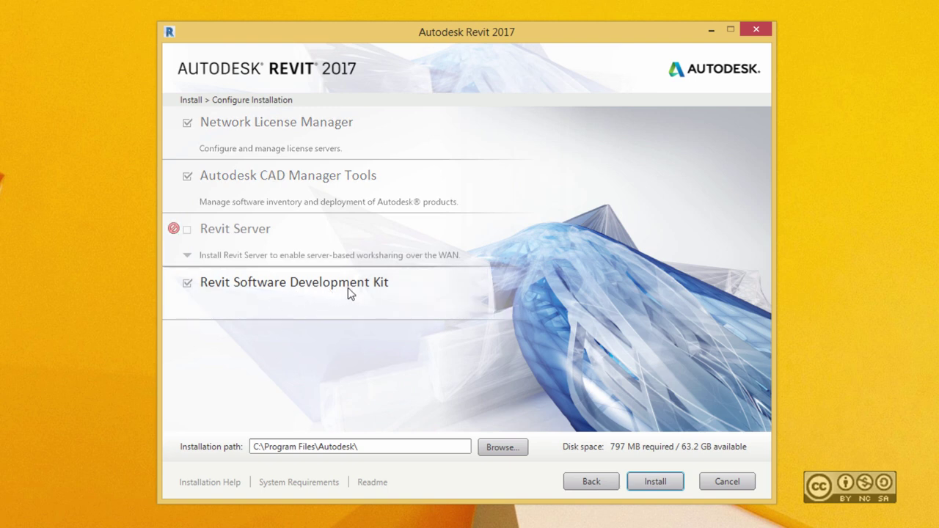
pyautogui.click(583, 486)
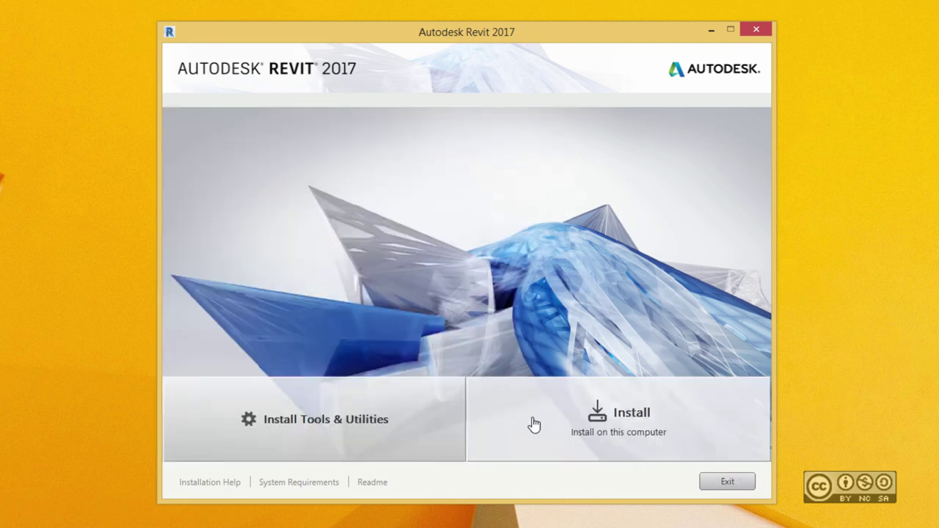
# Start configuring Revit 2017 and exclude the Imperial MEP Fabrication Configuration
pyautogui.click(632, 414)
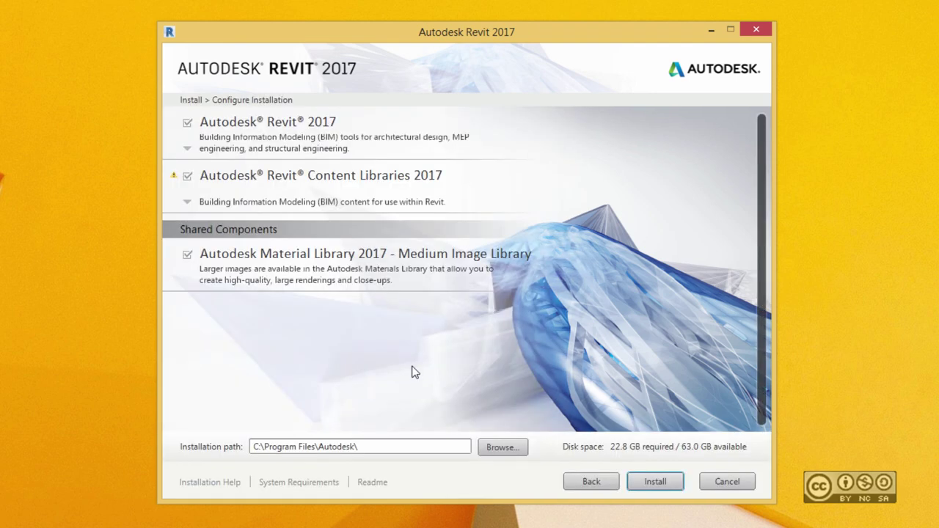
pyautogui.click(314, 129)
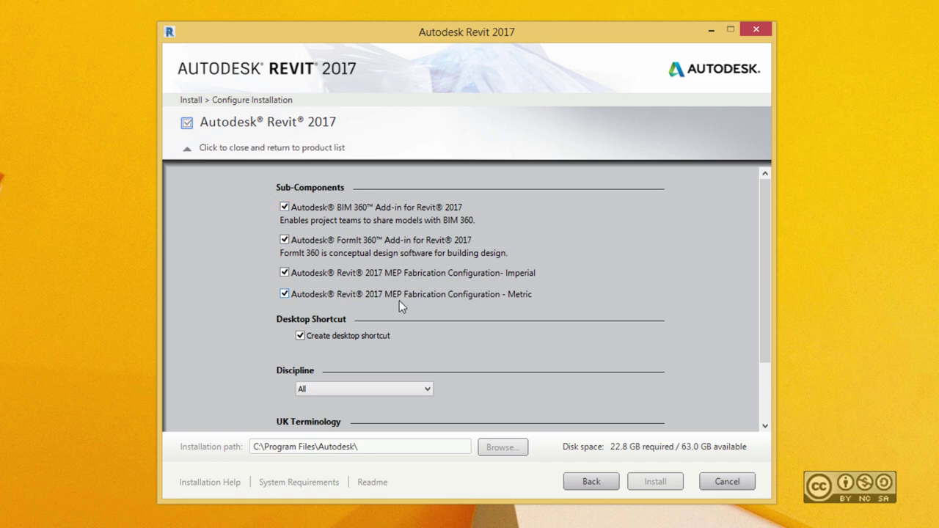
pyautogui.click(284, 272)
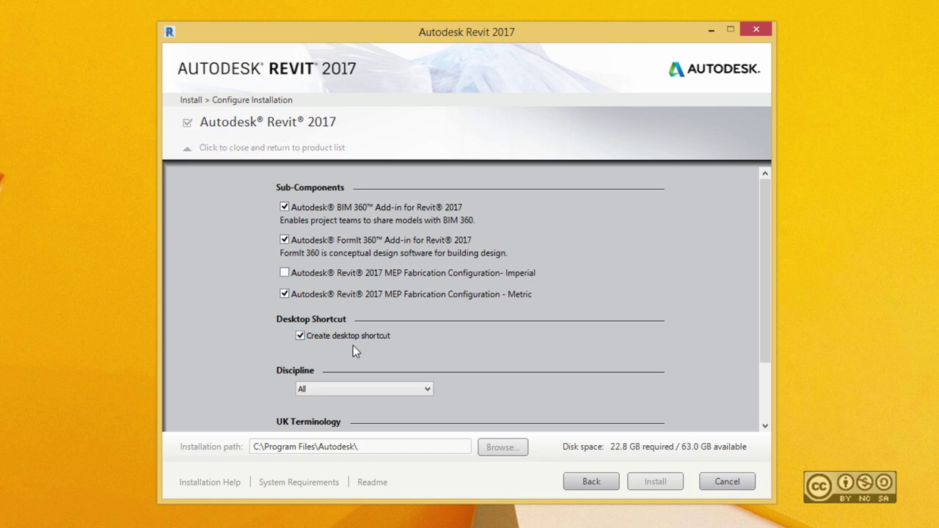
pyautogui.moveTo(765, 340); pyautogui.dragTo(765, 383)
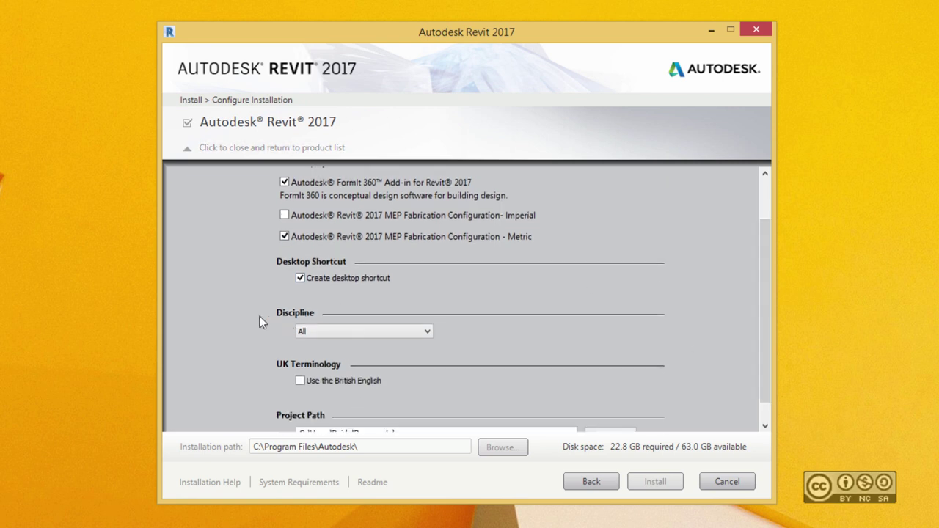
# Keep the Discipline set to All and return to the product list
pyautogui.click(311, 332)
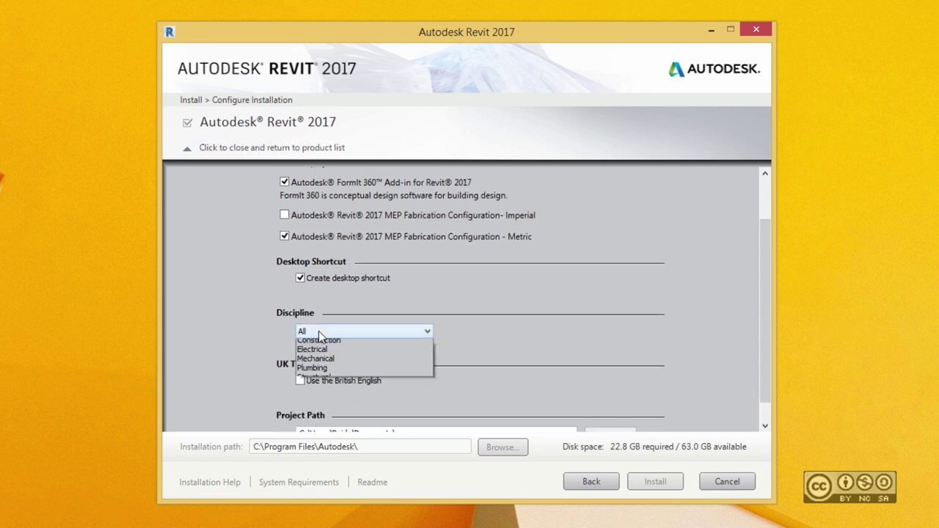
pyautogui.click(317, 331)
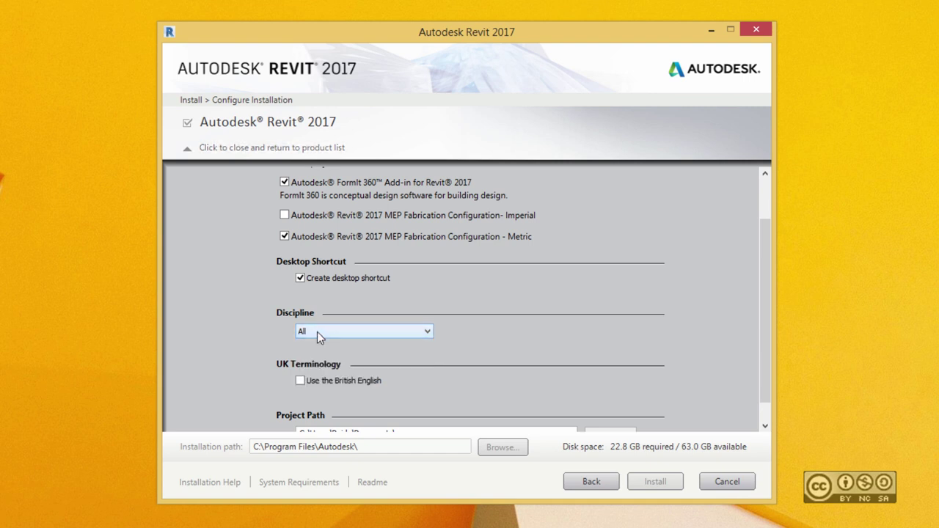
pyautogui.click(317, 332)
pyautogui.click(316, 331)
pyautogui.click(317, 332)
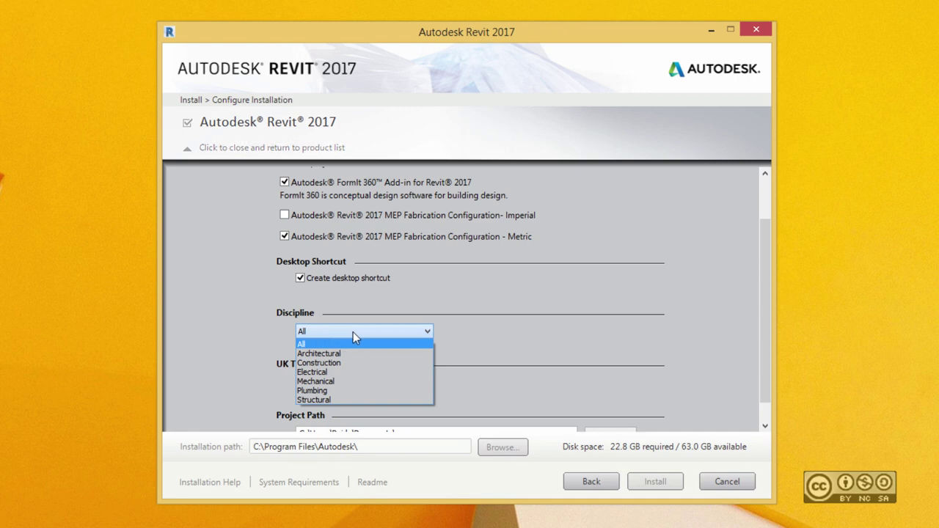
pyautogui.click(272, 324)
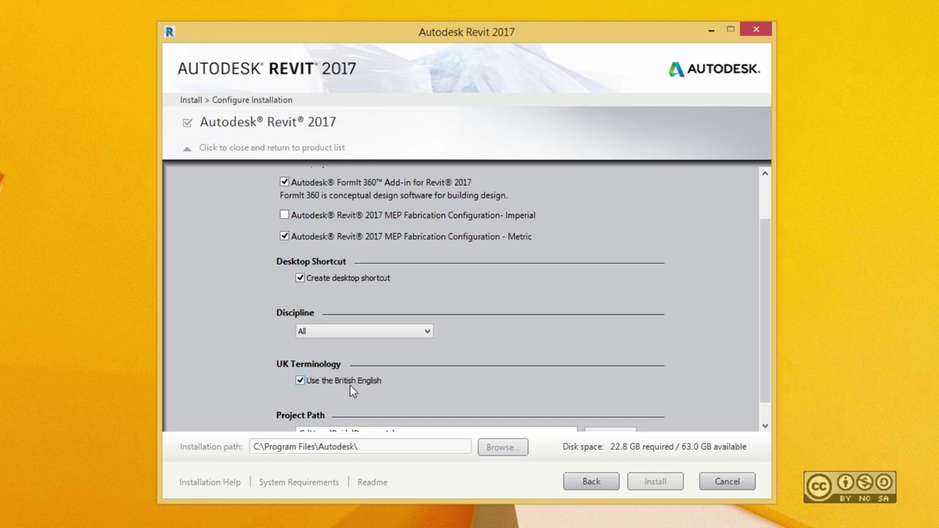
pyautogui.scroll(-1, 763, 310)
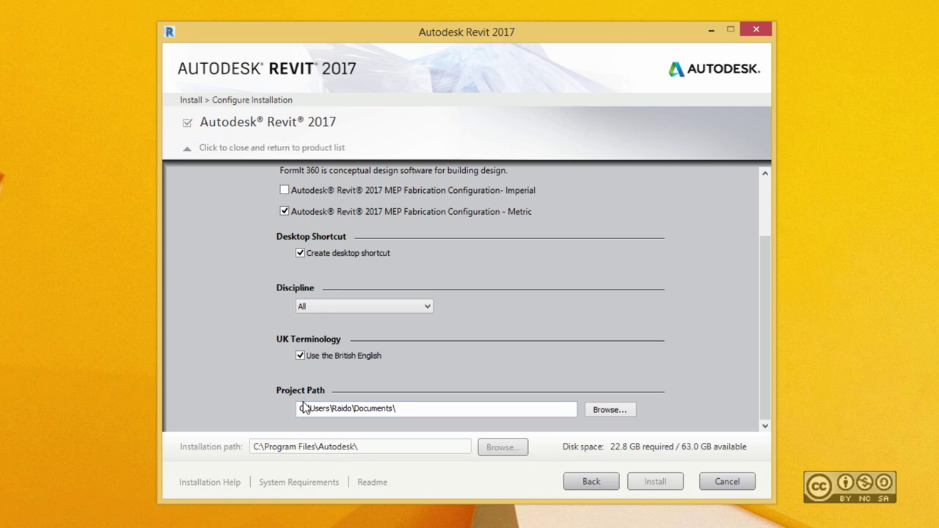
pyautogui.click(299, 130)
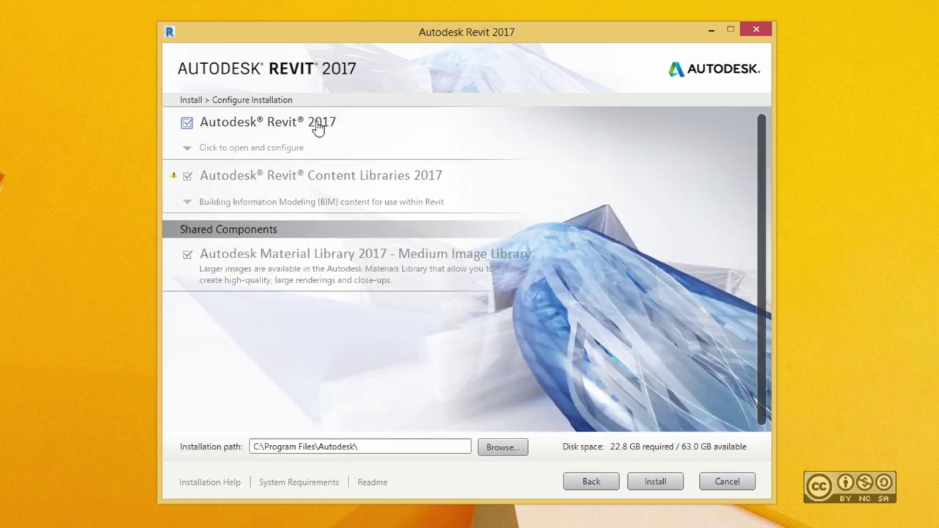
# In Content Libraries, uncheck all English content packs except US Metric
pyautogui.click(330, 187)
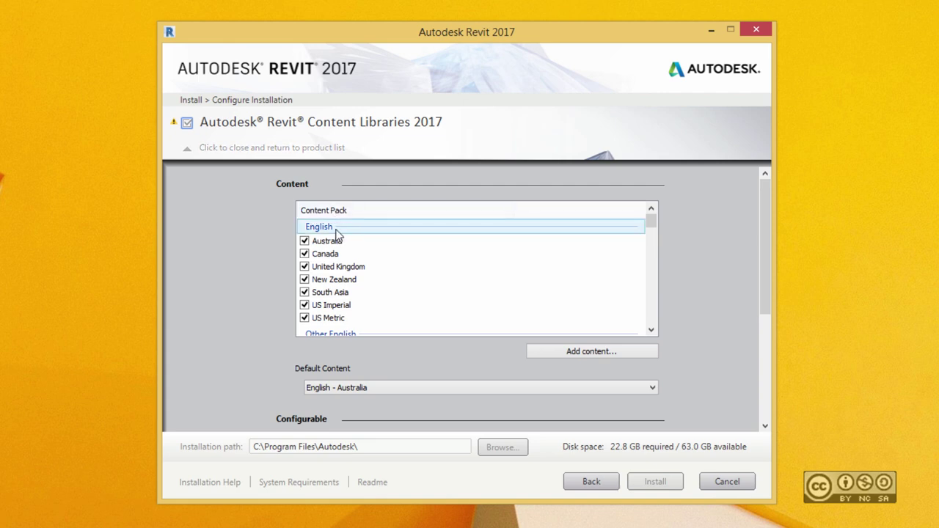
pyautogui.click(309, 227)
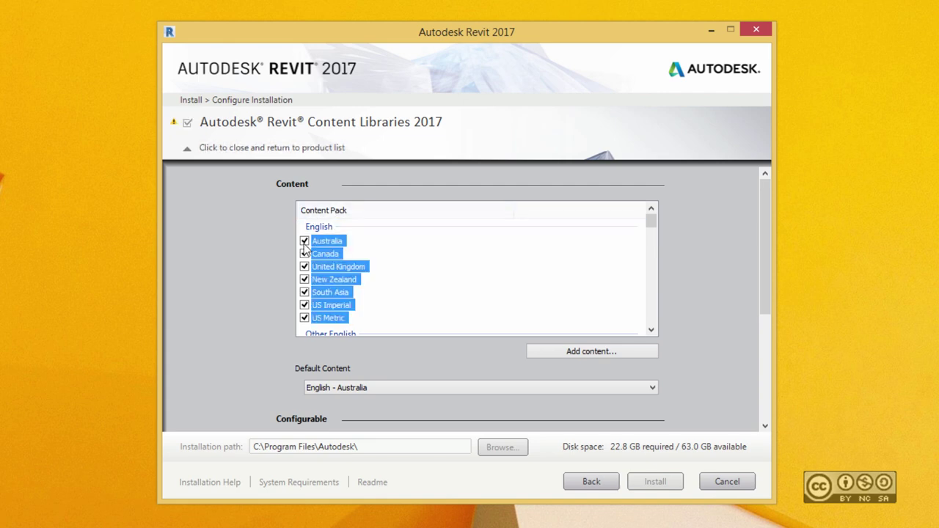
pyautogui.click(305, 254)
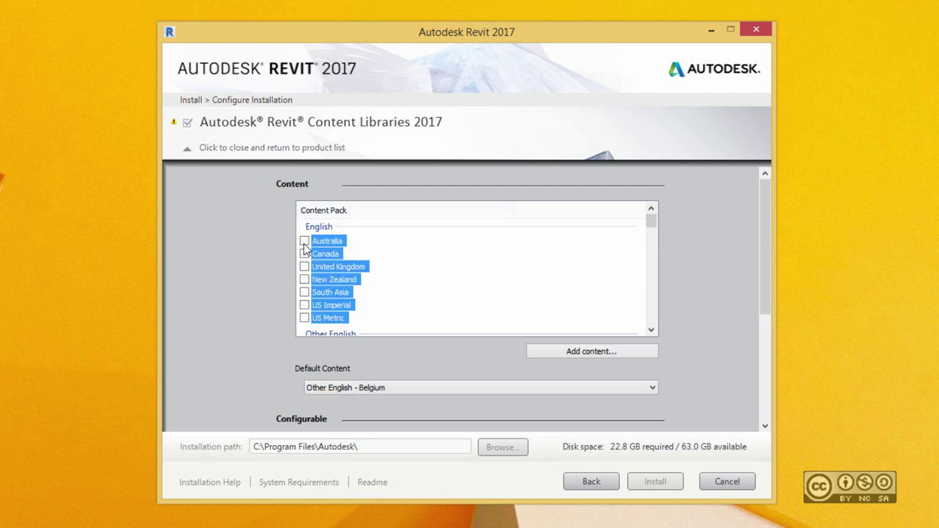
pyautogui.click(390, 257)
pyautogui.click(305, 319)
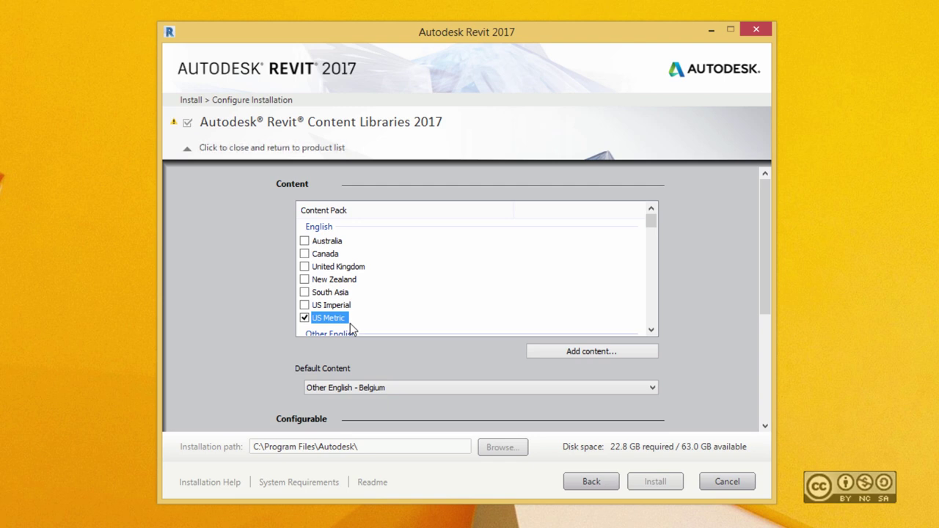
# Uncheck the Other English and Simplified Chinese content pack groups
pyautogui.click(651, 330)
pyautogui.click(651, 330)
pyautogui.click(396, 250)
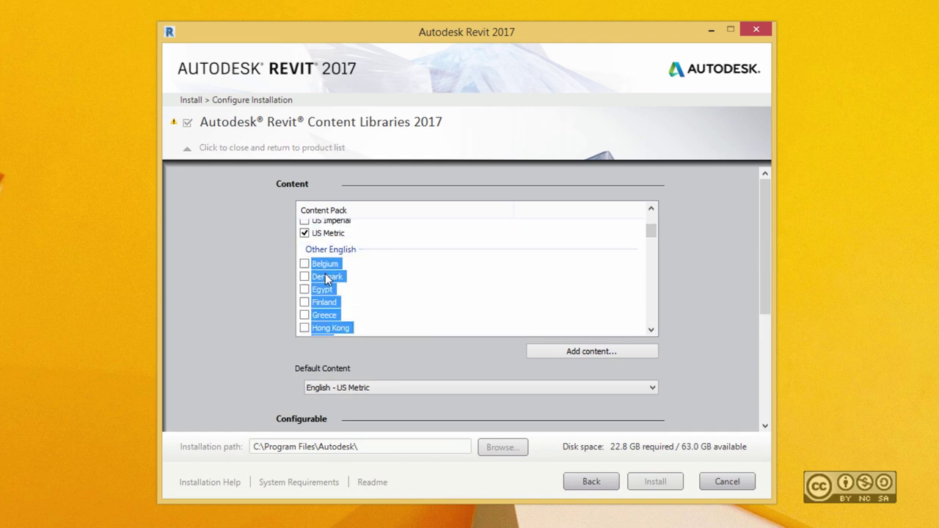
pyautogui.click(651, 330)
pyautogui.click(651, 330)
pyautogui.click(651, 330)
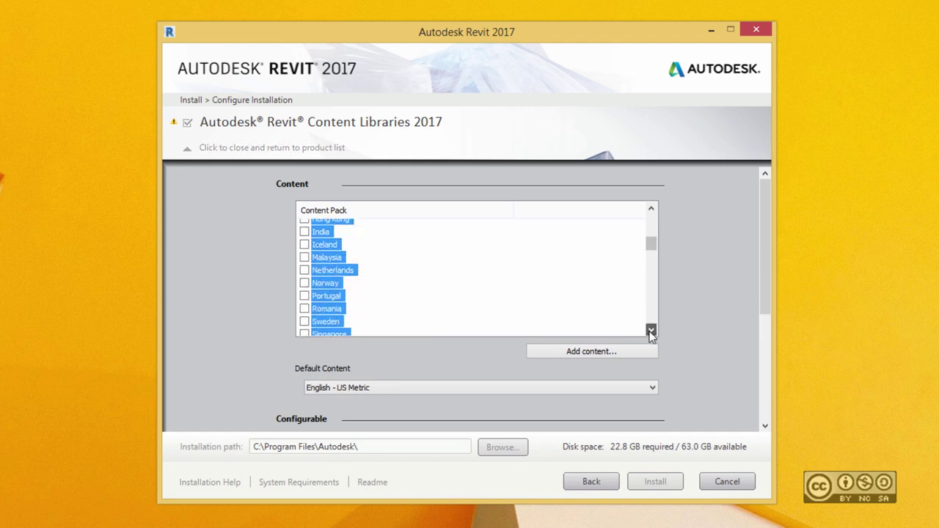
pyautogui.scroll(-3, 446, 279)
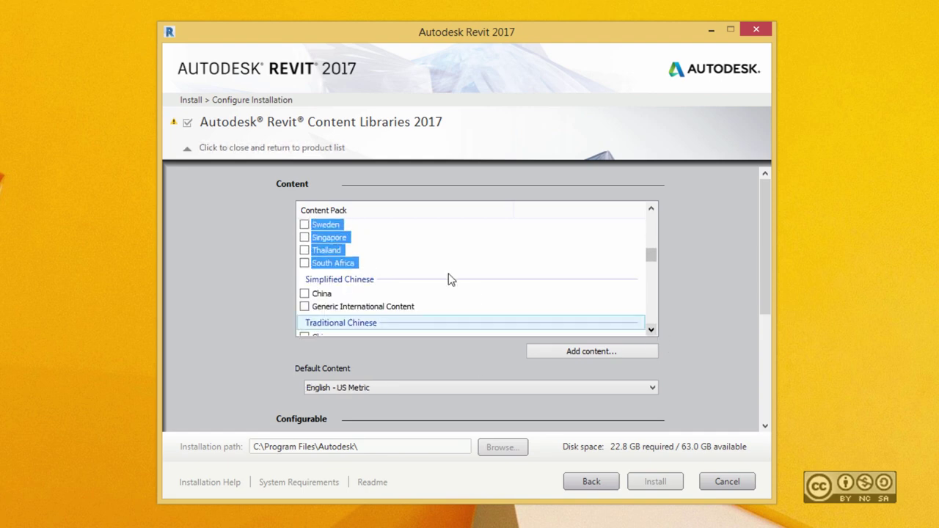
pyautogui.click(339, 284)
pyautogui.click(651, 330)
pyautogui.click(651, 330)
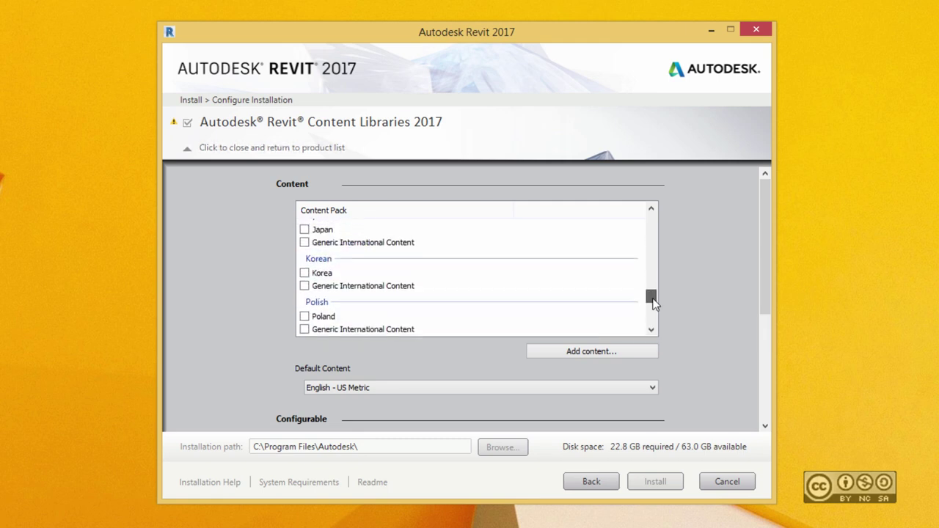
pyautogui.click(650, 331)
pyautogui.moveTo(652, 311); pyautogui.dragTo(648, 216)
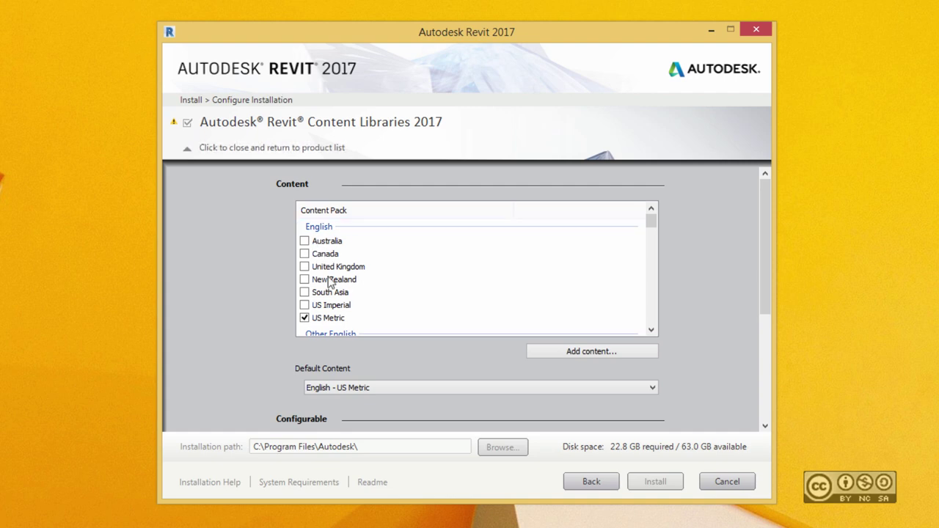
# Set Default Content to English - US Metric
pyautogui.click(330, 391)
pyautogui.click(332, 396)
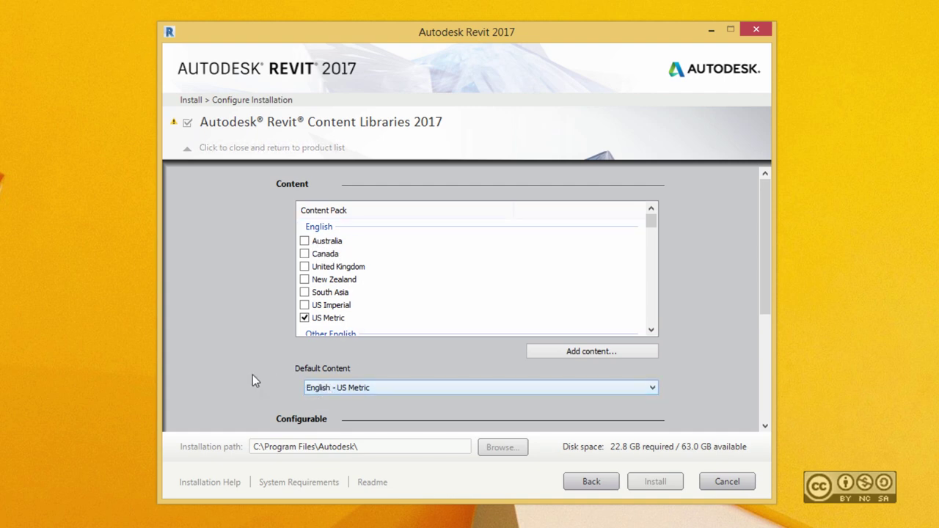
pyautogui.moveTo(765, 267); pyautogui.dragTo(769, 371)
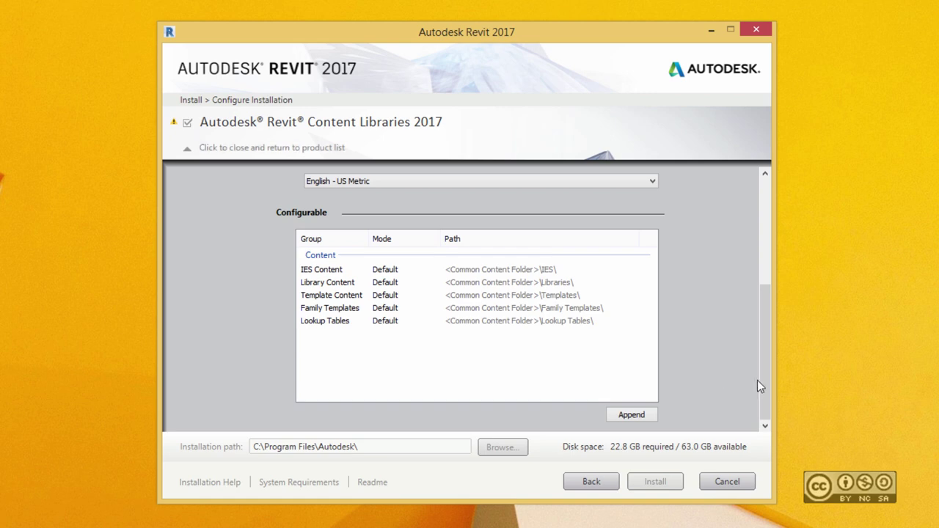
pyautogui.moveTo(763, 381); pyautogui.dragTo(345, 137)
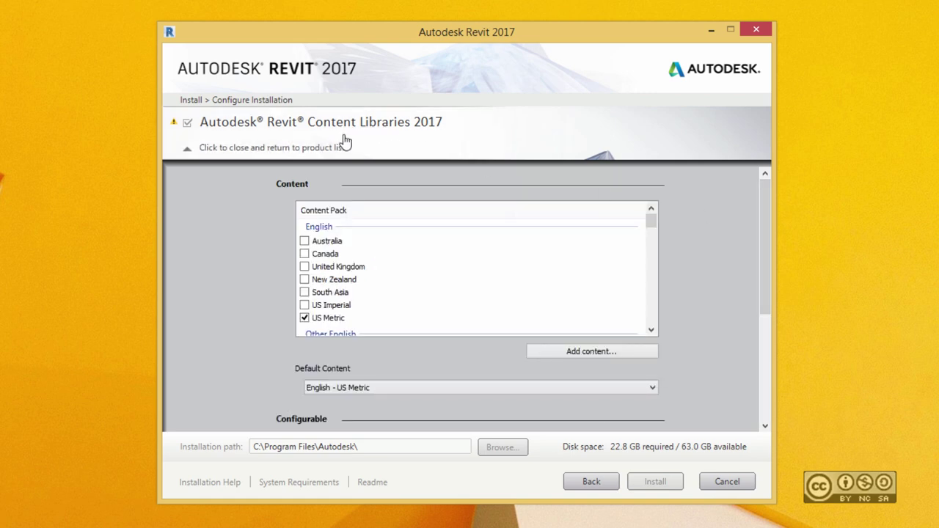
# Return to the product list and review the 8.88 GB disk space and installation path
pyautogui.click(366, 130)
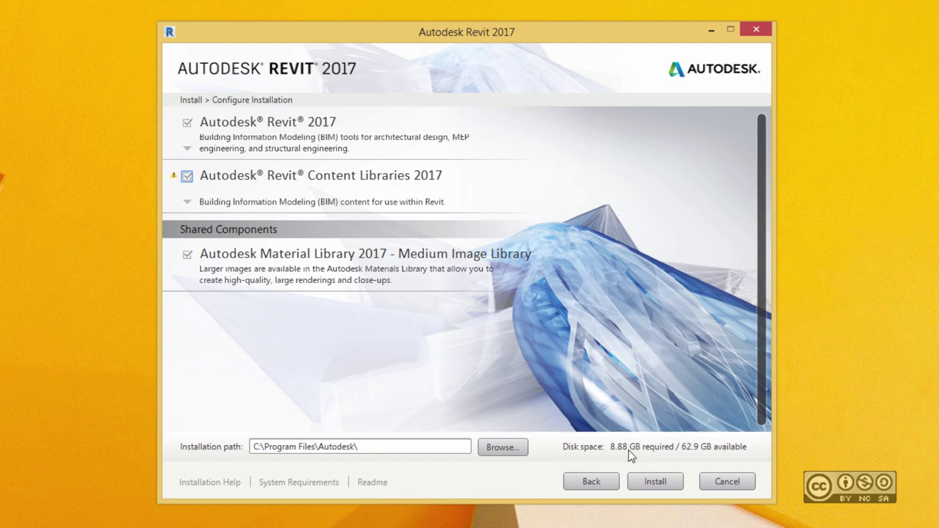
pyautogui.moveTo(172, 179)
pyautogui.moveTo(254, 446); pyautogui.dragTo(397, 446)
pyautogui.click(396, 446)
# Install the selected products, agreeing to replace Personal Accelerator for Revit 2017
pyautogui.click(655, 482)
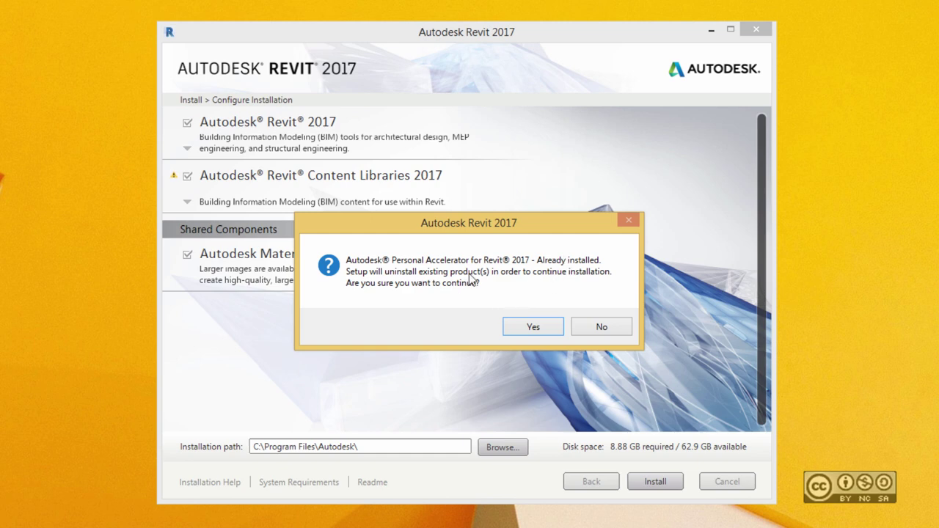
pyautogui.click(534, 327)
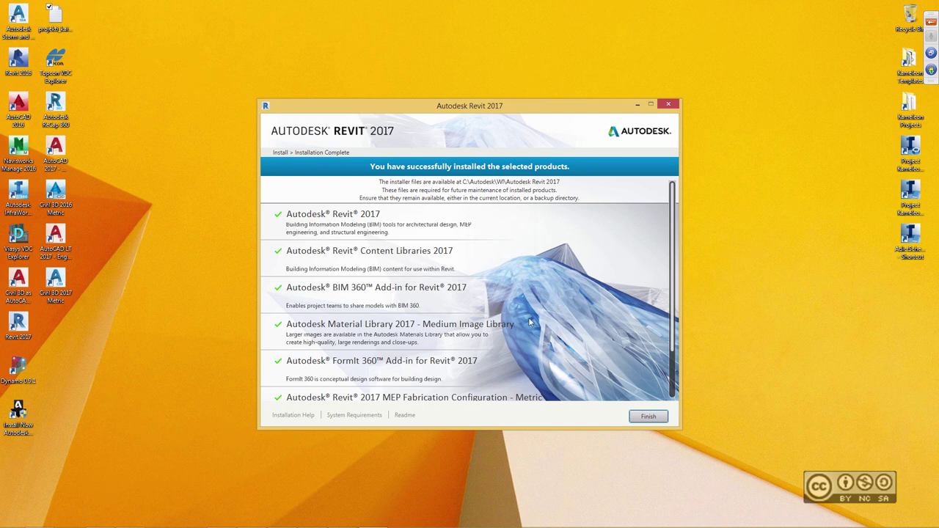
# Finish the installer, move the Revit 2017 desktop shortcut aside, and launch Revit
pyautogui.click(649, 416)
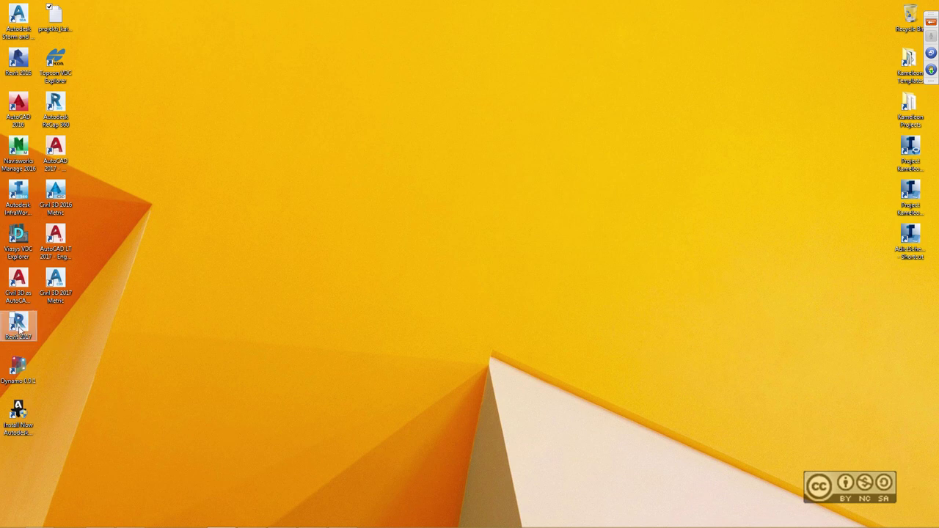
pyautogui.moveTo(20, 329); pyautogui.dragTo(95, 331)
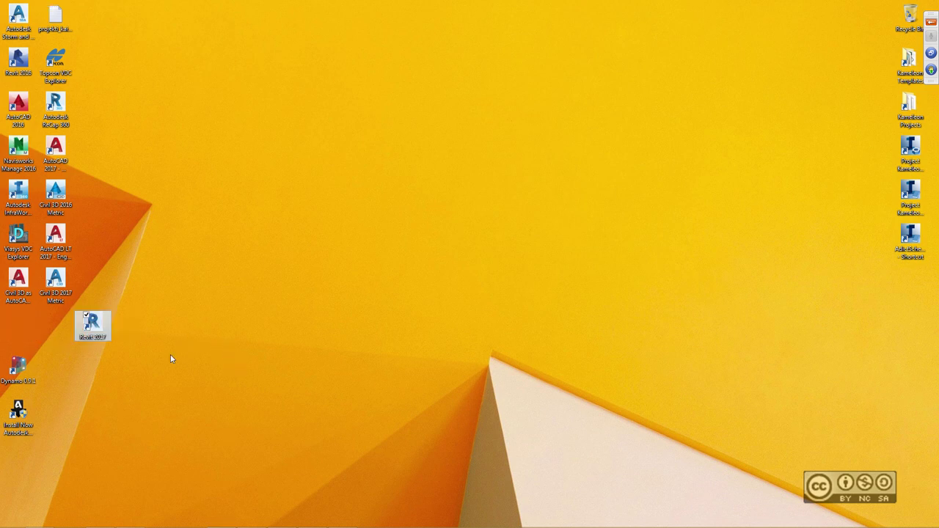
pyautogui.doubleClick(92, 325)
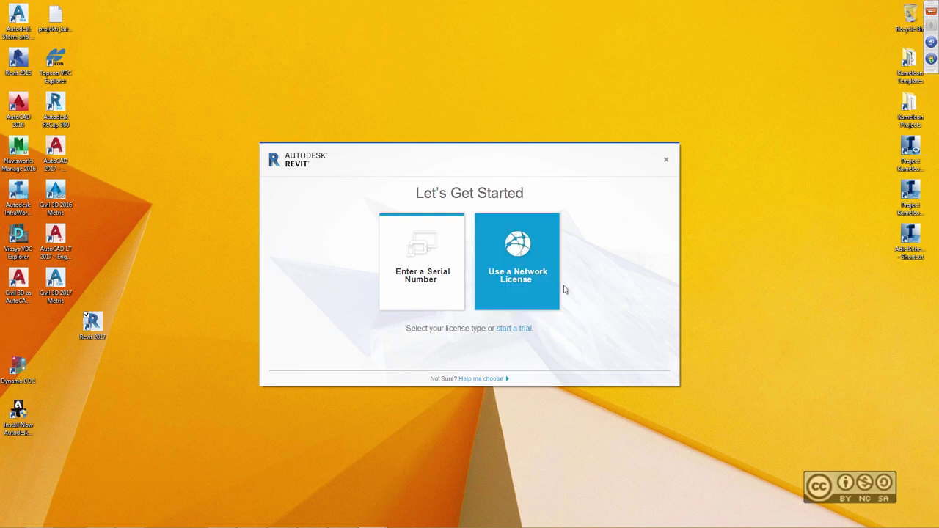
# Start the Revit trial, confirm 30 days remain, and dismiss the trial message
pyautogui.click(507, 331)
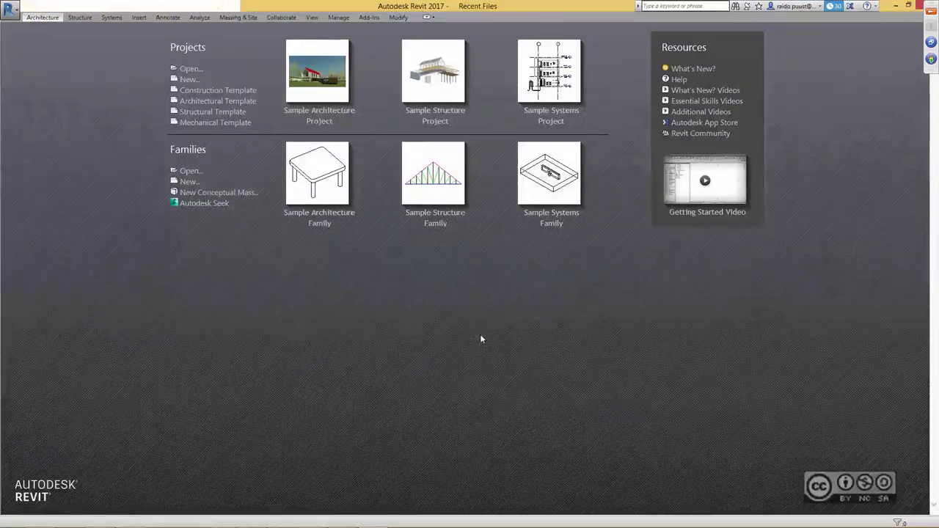
pyautogui.click(834, 9)
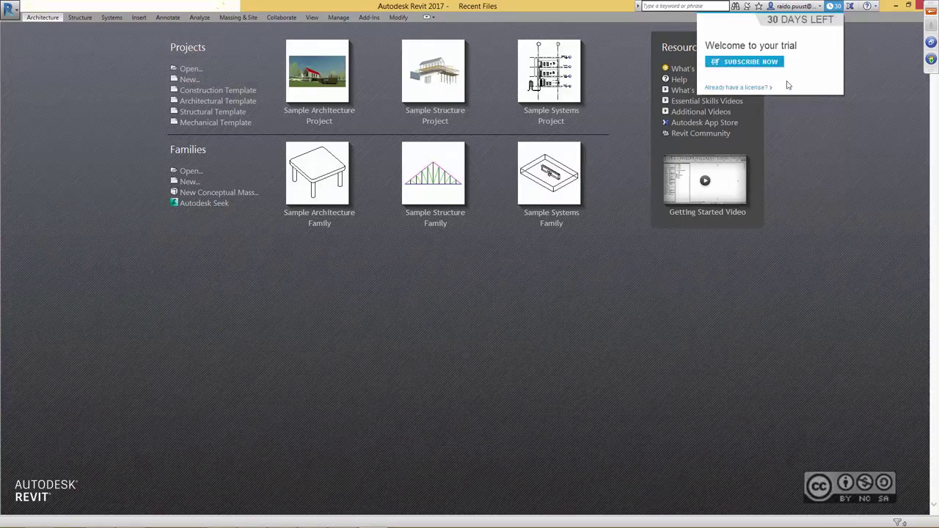
pyautogui.click(876, 122)
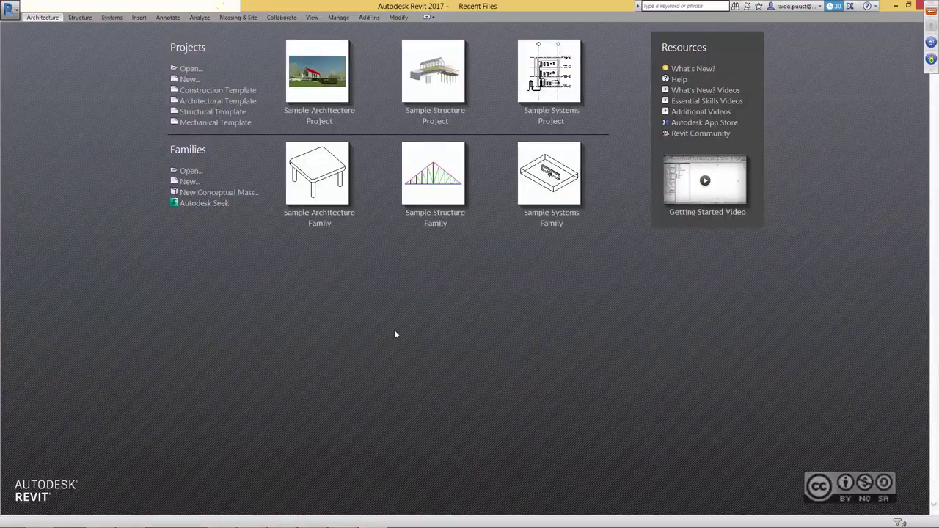